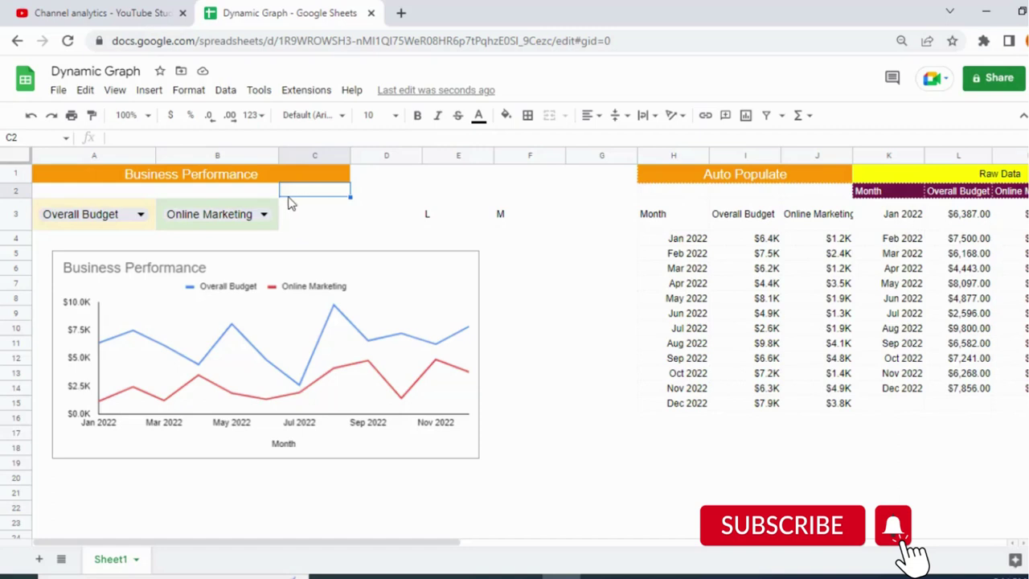
# Step: Set the B3 series selector to Offline Marketing and the A3 selector to Online Marketing
pyautogui.click(252, 219)
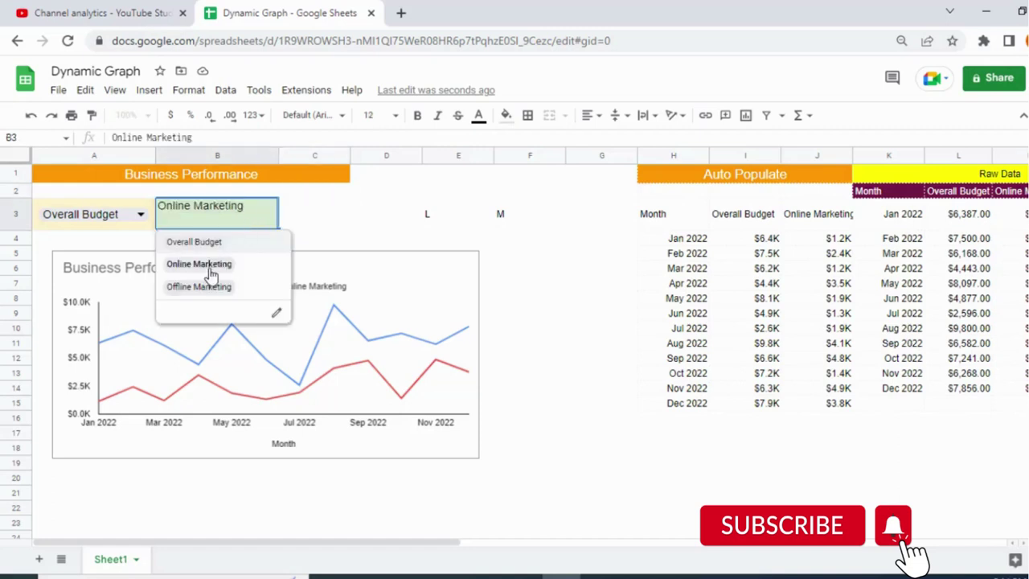
pyautogui.click(190, 289)
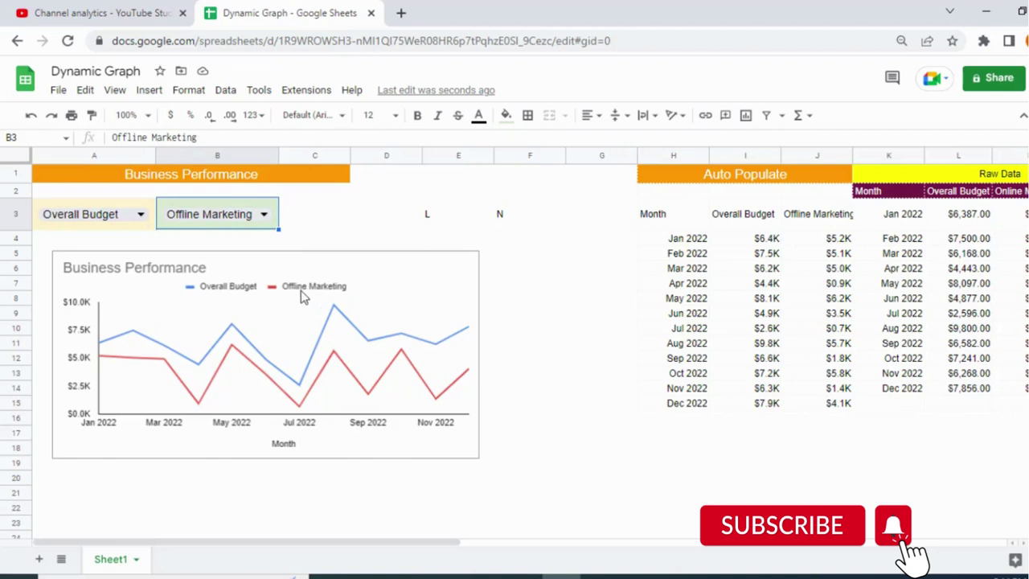
pyautogui.click(134, 224)
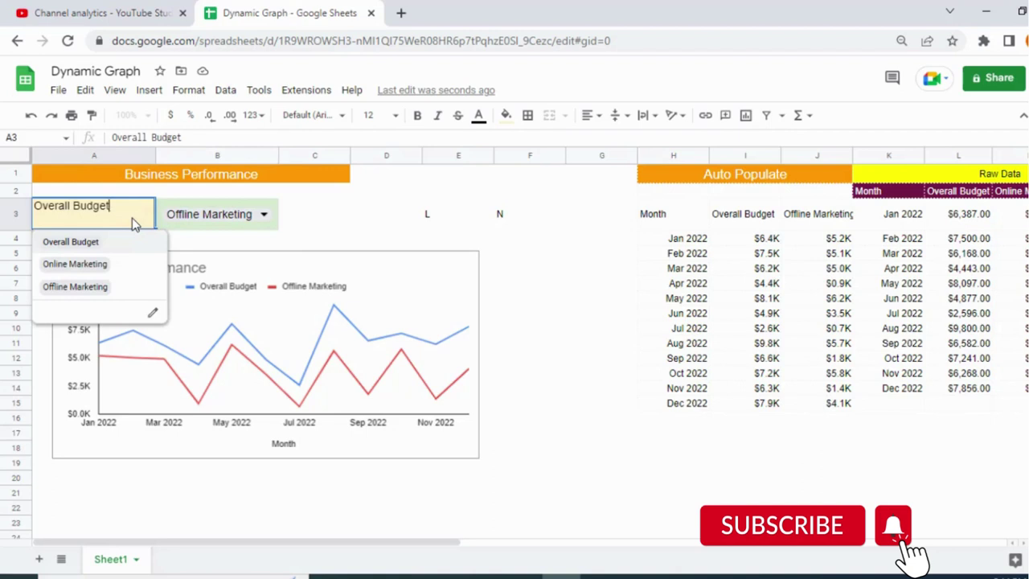
pyautogui.click(77, 266)
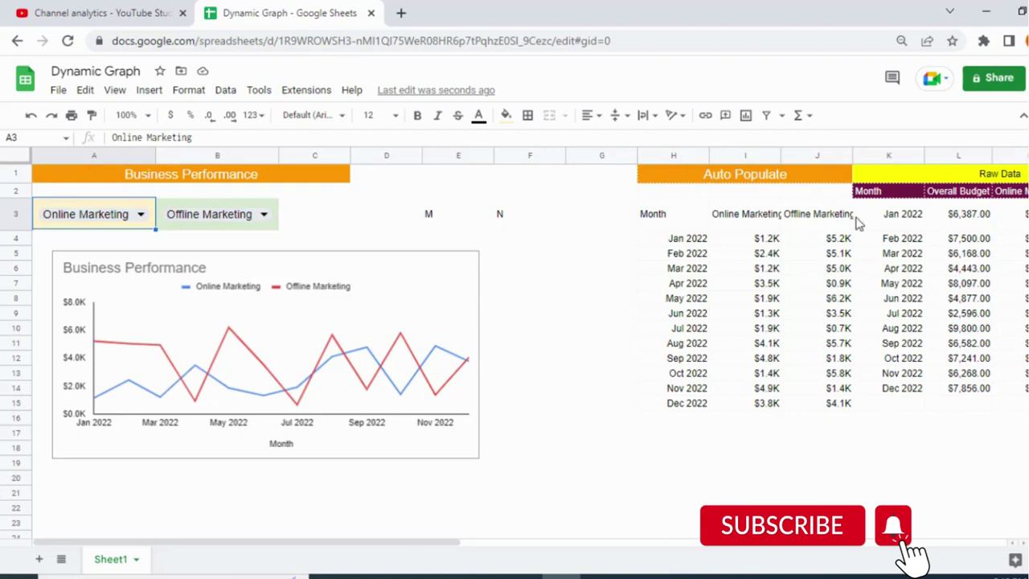
# Step: Select the Raw Data headers K2:N2, then return to the top and select empty cell A21
pyautogui.click(901, 197)
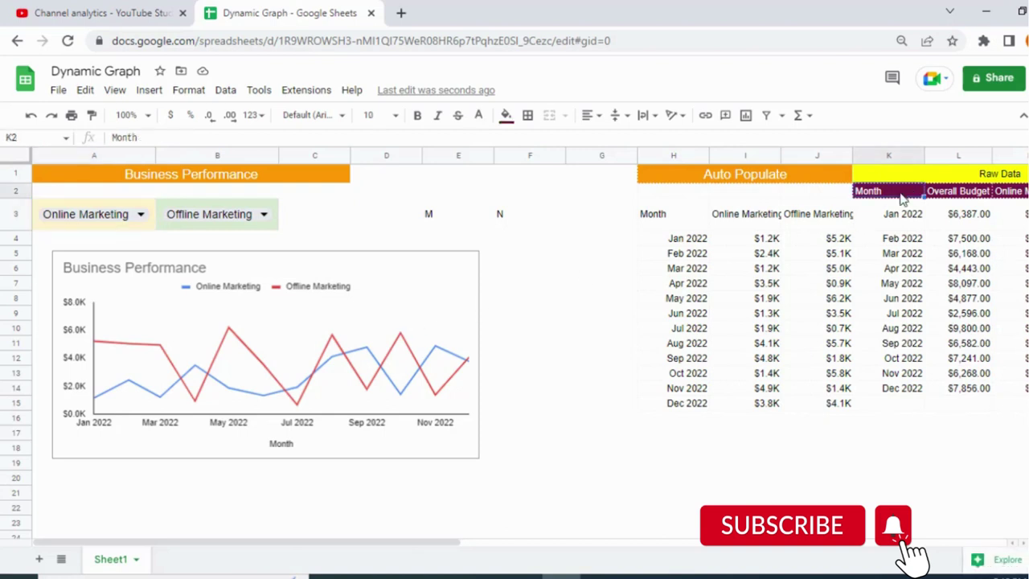
pyautogui.hotkey('shift', 'Right')
pyautogui.hotkey('shift', 'Right')
pyautogui.hotkey('shift', 'Right')
pyautogui.hotkey('shift', 'Right')
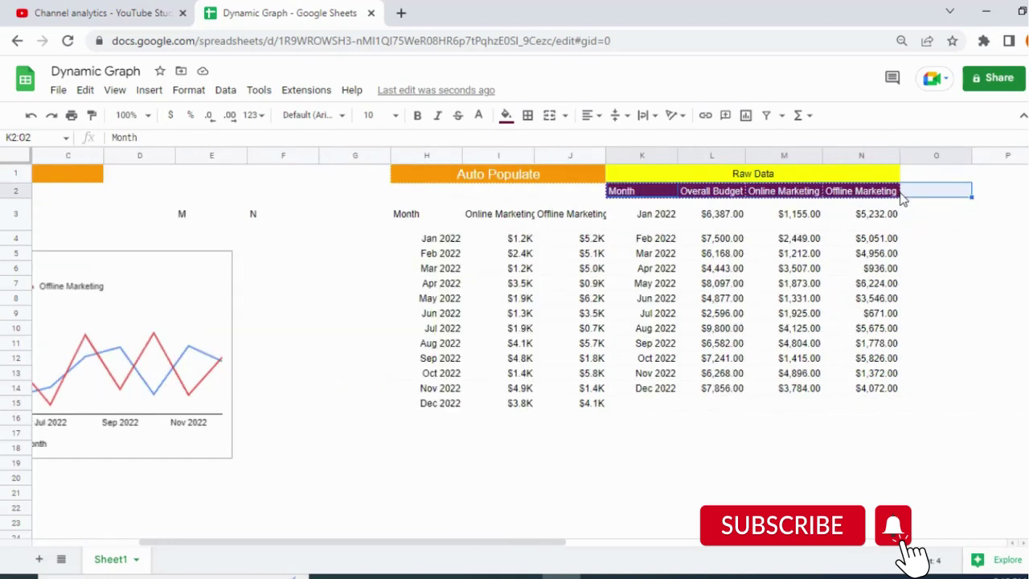
pyautogui.hotkey('shift', 'Left')
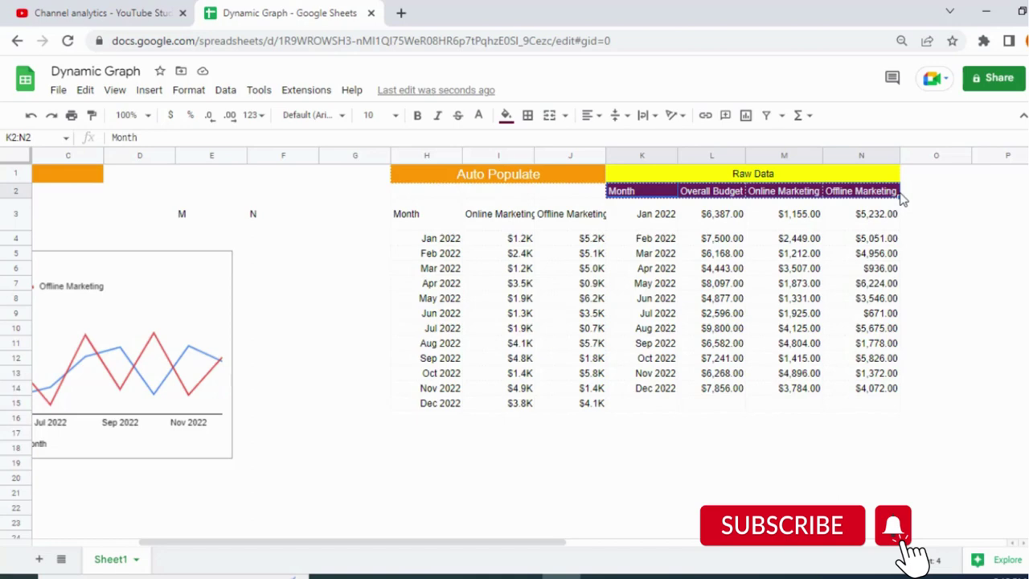
pyautogui.press('Home')
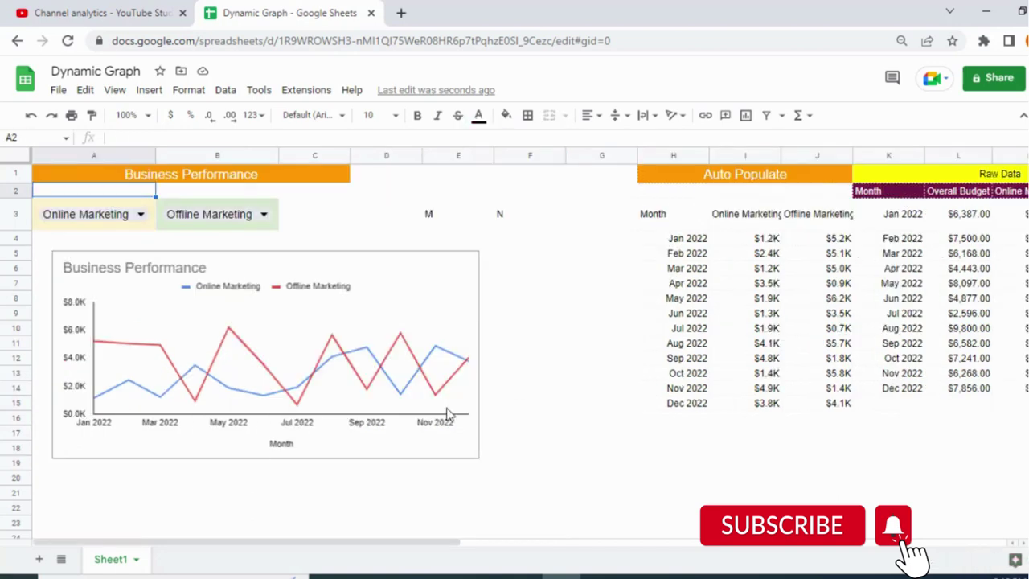
pyautogui.click(70, 499)
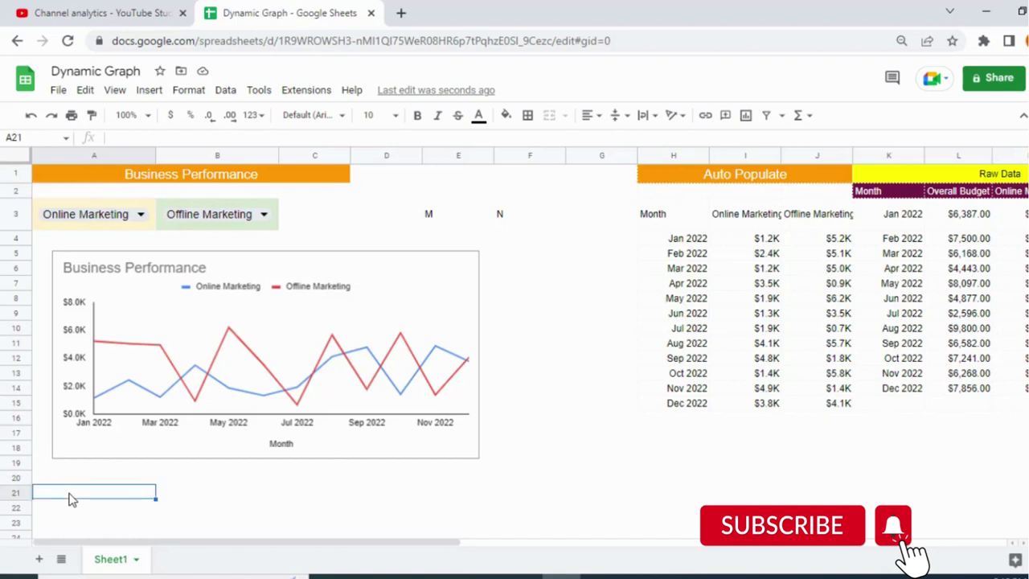
# Step: Insert a dropdown in A21 whose choices come from the range Sheet1!L2:N2
pyautogui.click(149, 92)
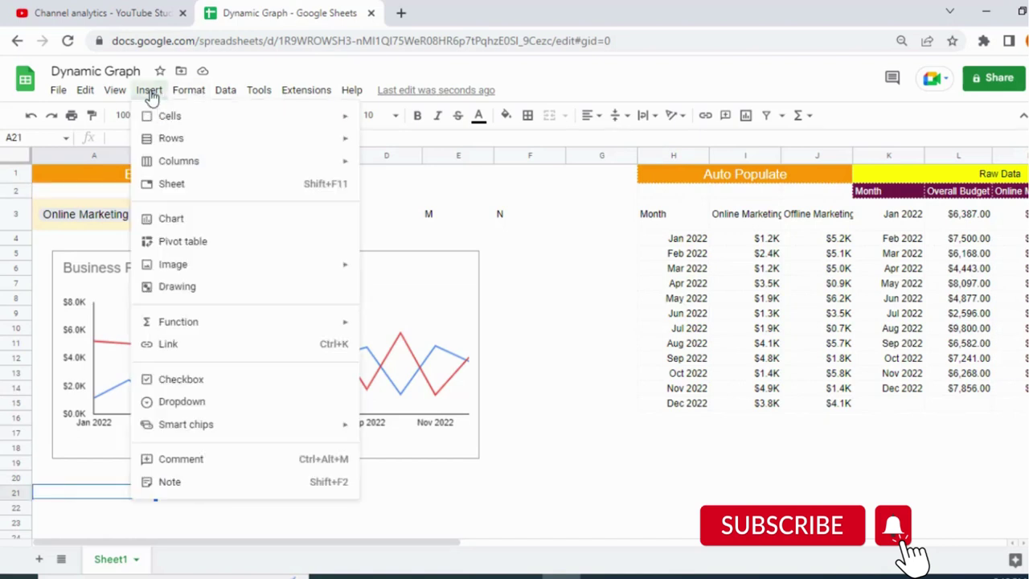
pyautogui.click(167, 402)
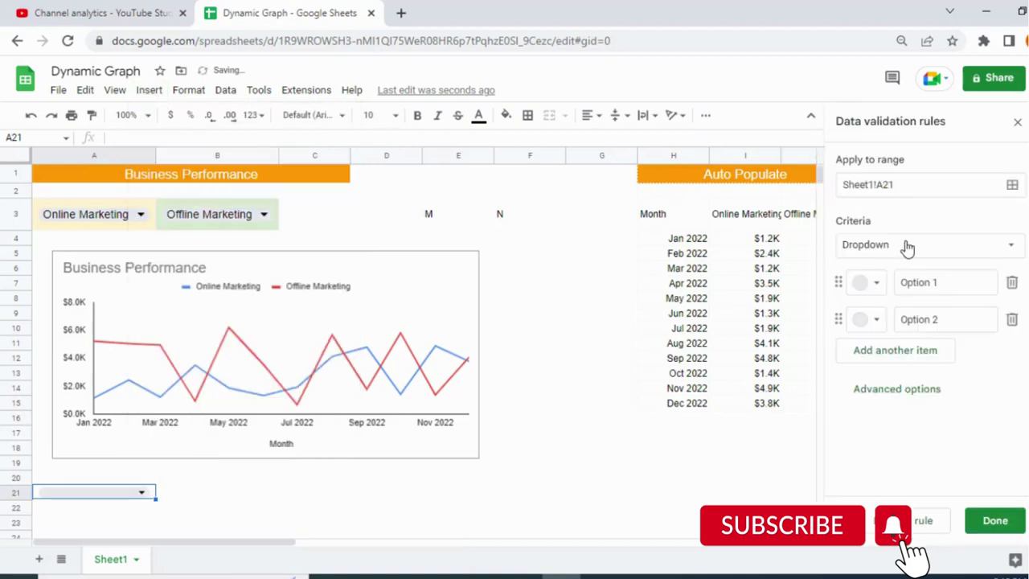
pyautogui.click(908, 246)
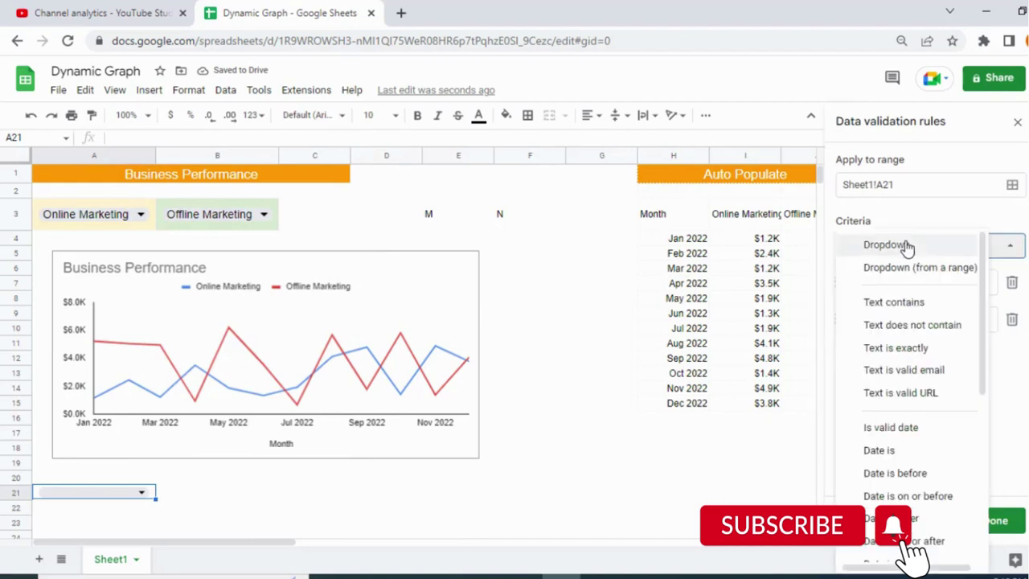
pyautogui.click(919, 271)
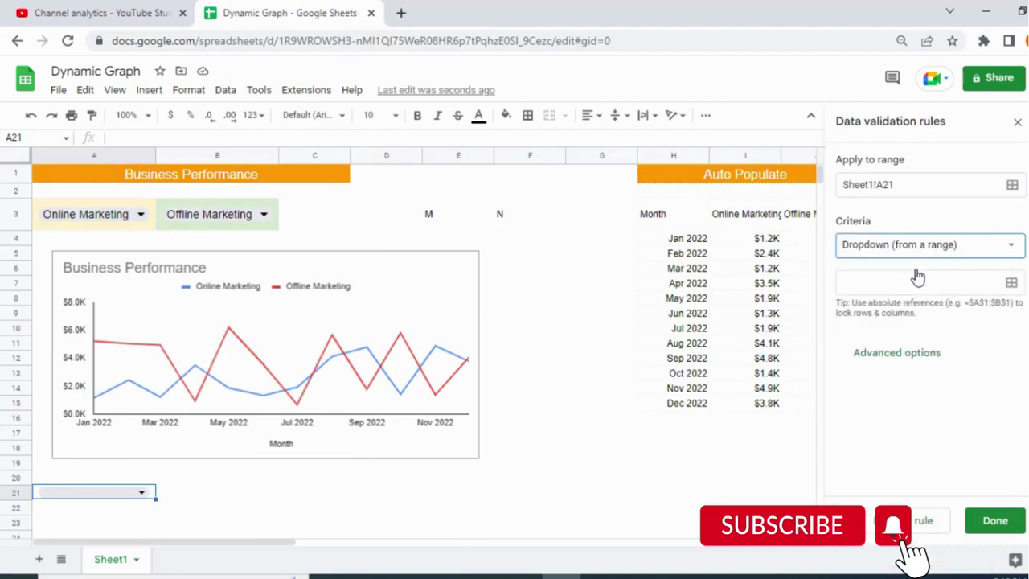
pyautogui.click(1012, 282)
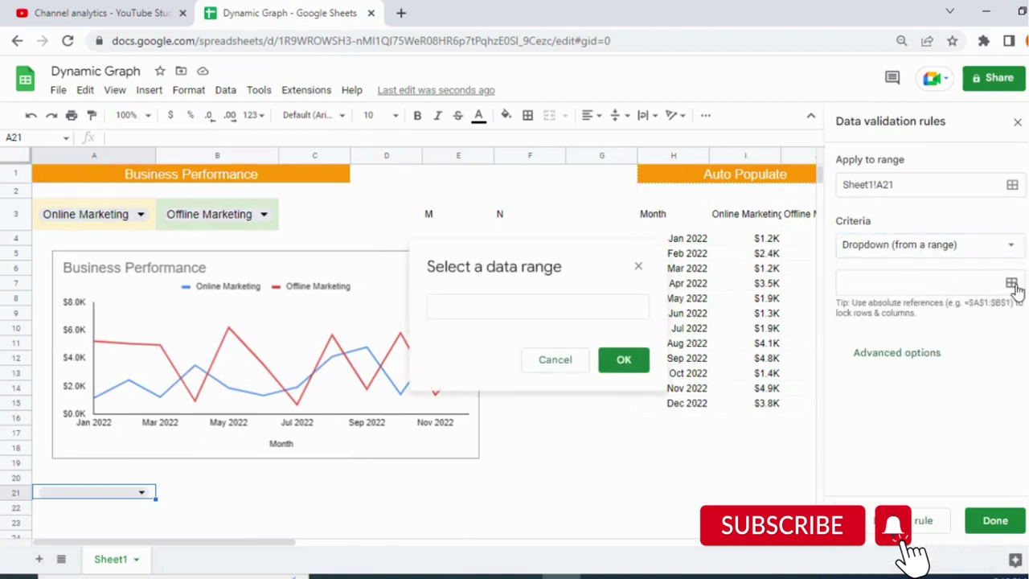
pyautogui.click(460, 303)
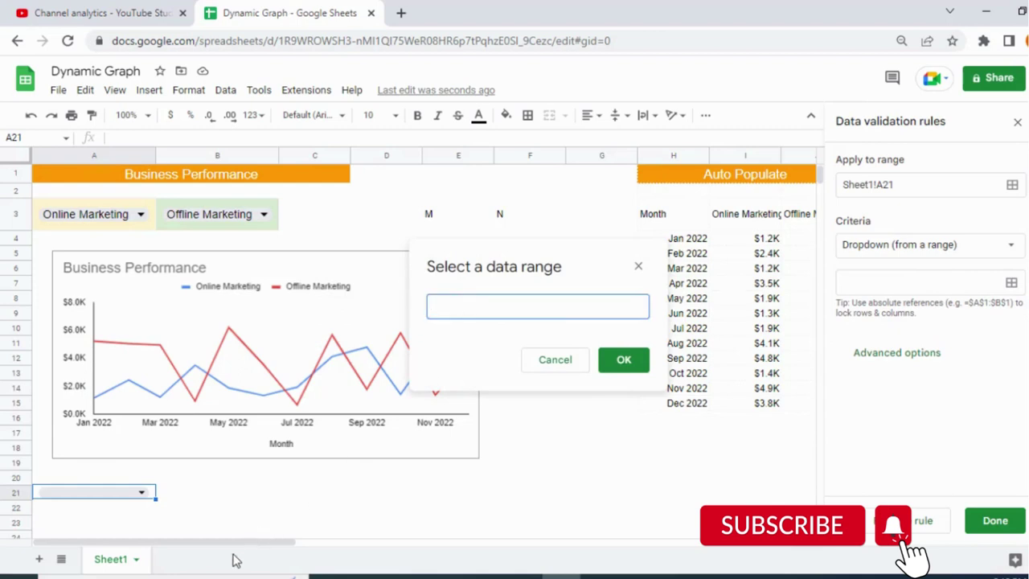
pyautogui.moveTo(230, 546); pyautogui.dragTo(413, 548)
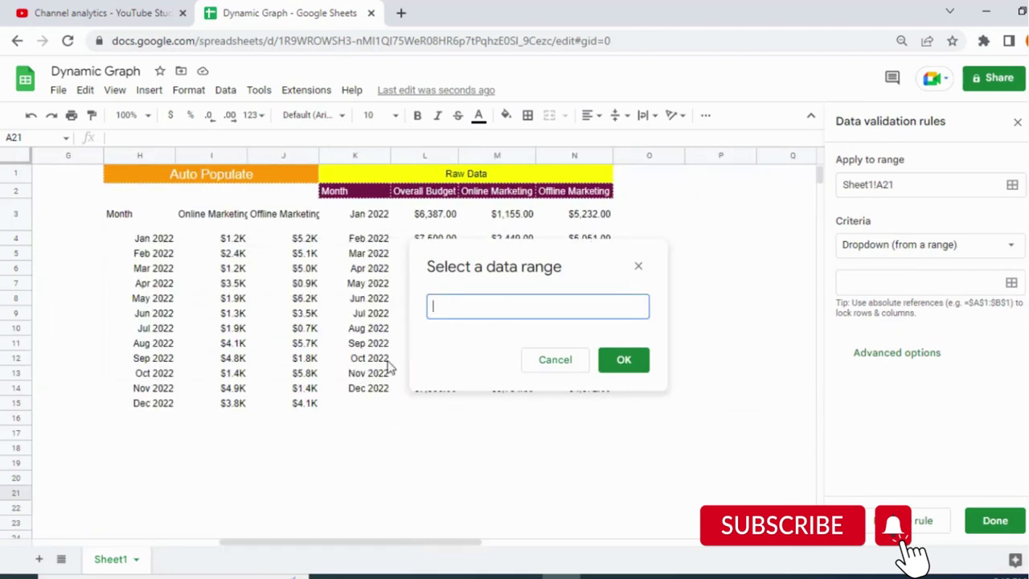
pyautogui.click(430, 193)
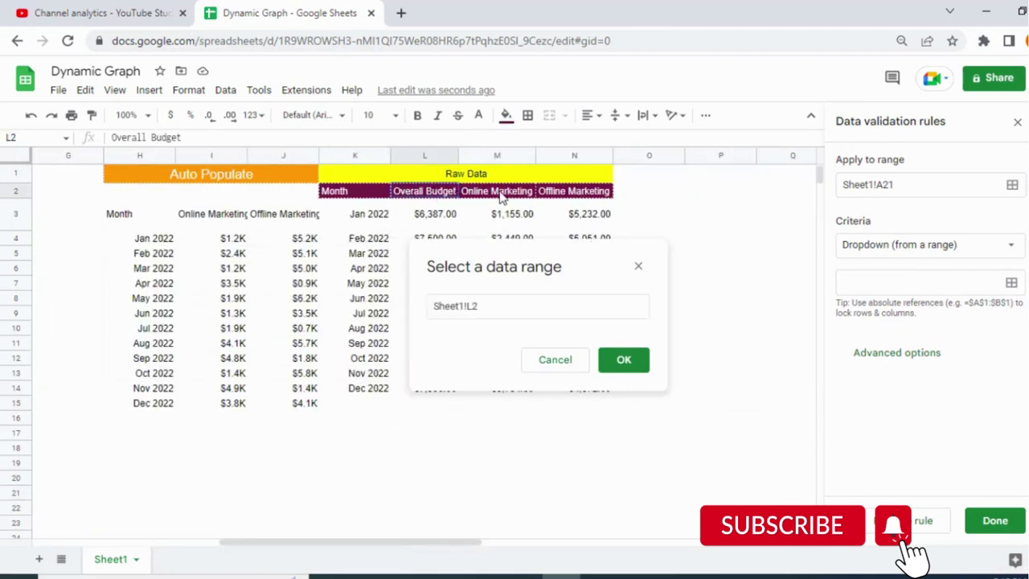
pyautogui.moveTo(502, 197); pyautogui.dragTo(560, 196)
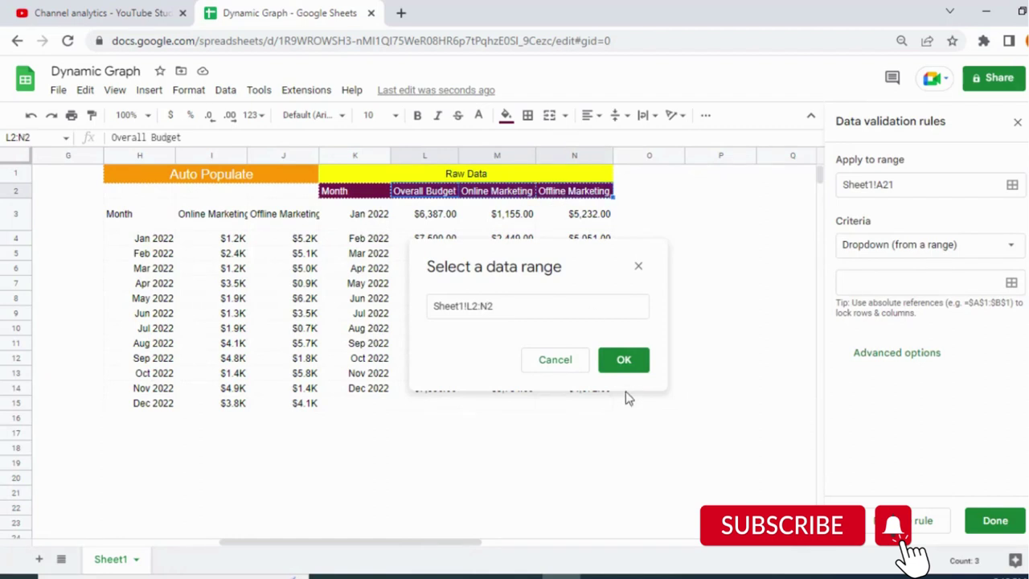
pyautogui.click(620, 367)
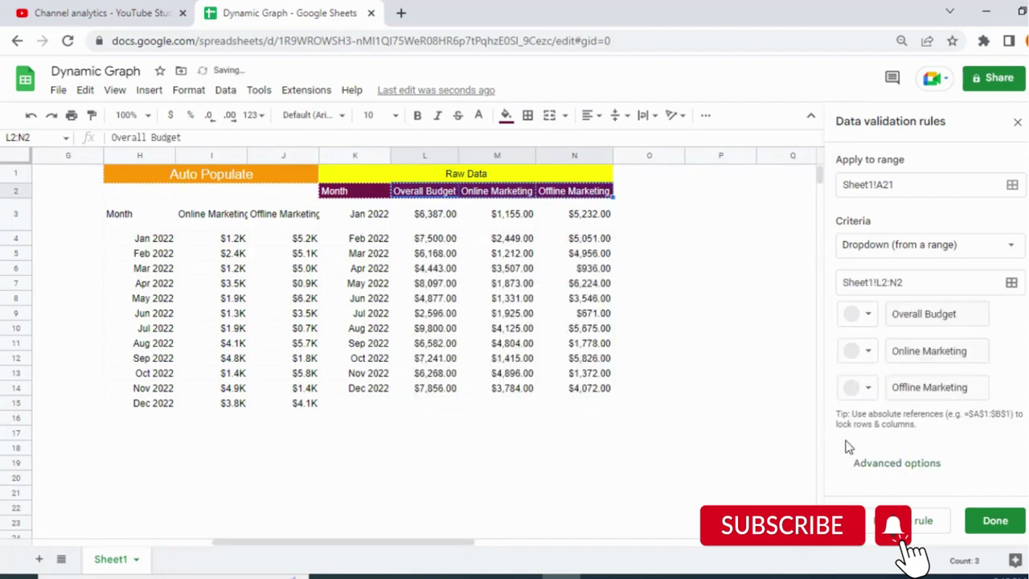
pyautogui.click(995, 521)
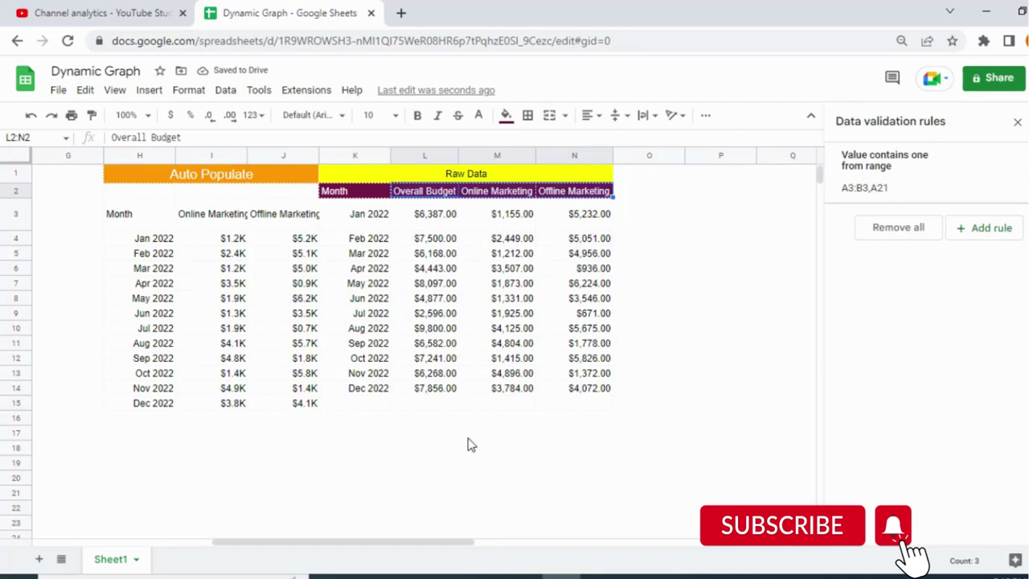
# Step: Return to column A and select the new dropdown cell A21
pyautogui.click(469, 439)
pyautogui.press('Home')
pyautogui.press('Down')
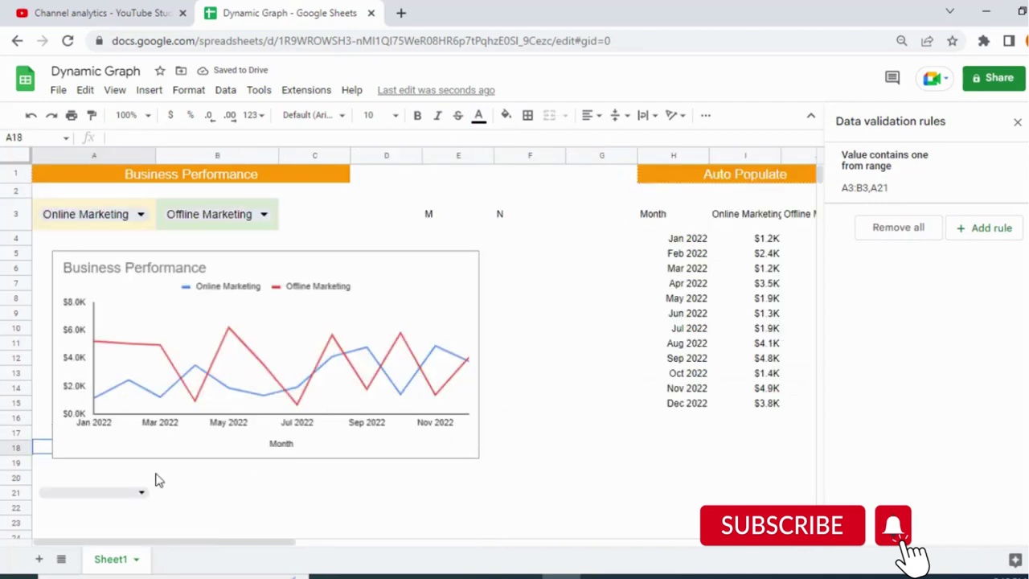
pyautogui.click(97, 494)
# Step: Check A21's dropdown choices, select B3, and inspect E3's IF formula returning M
pyautogui.click(95, 494)
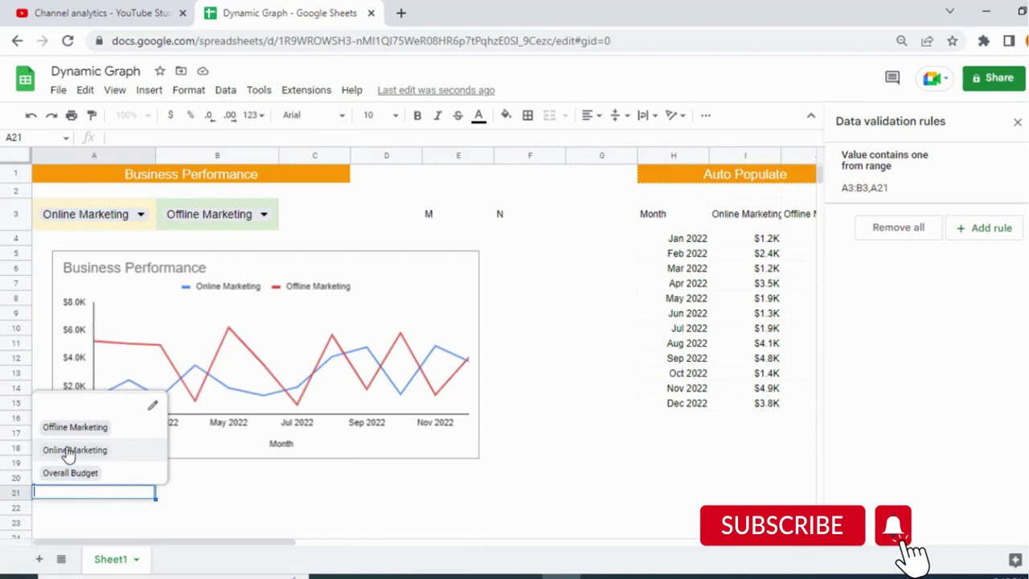
pyautogui.click(178, 230)
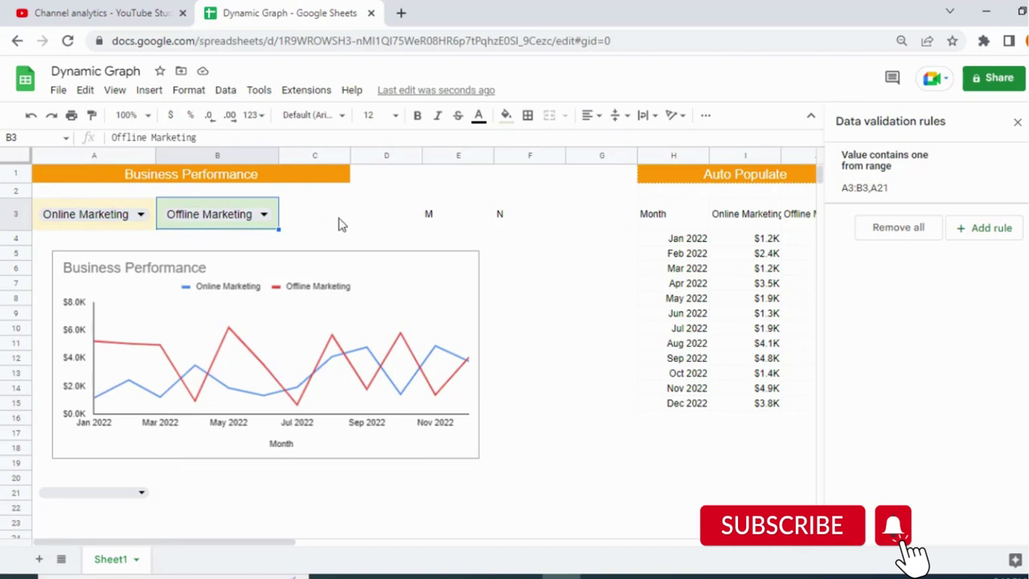
pyautogui.click(440, 222)
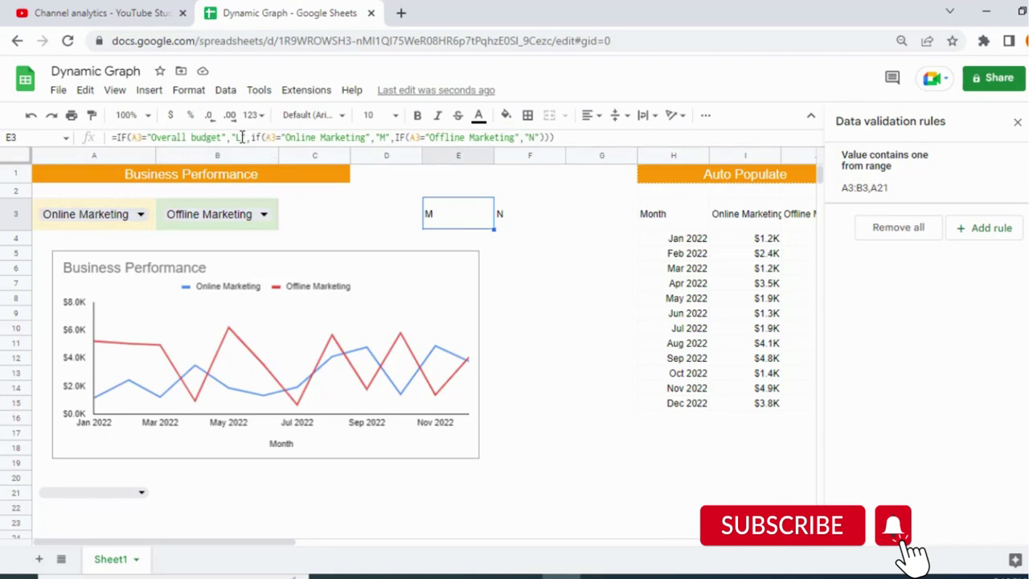
pyautogui.click(336, 322)
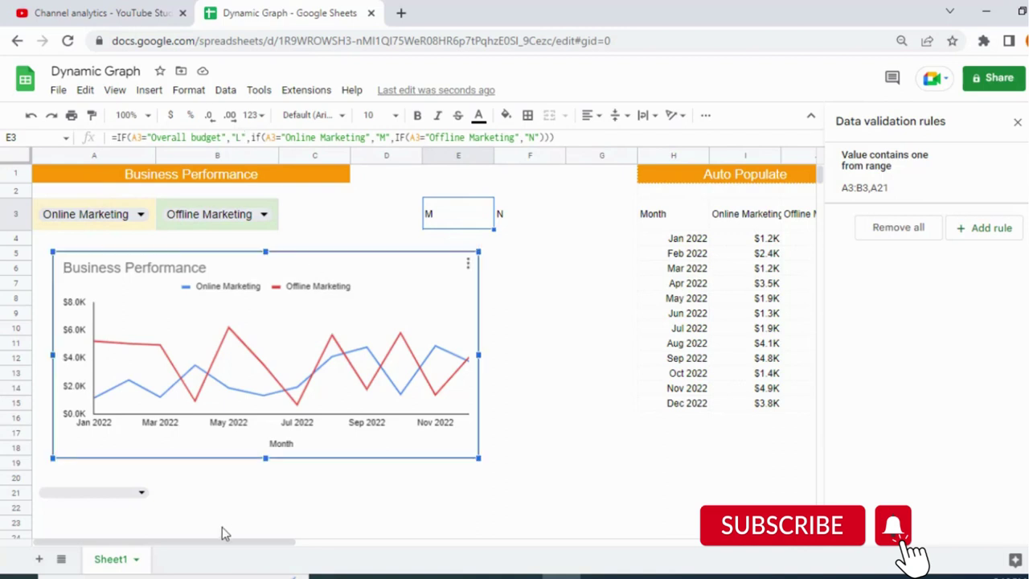
pyautogui.moveTo(271, 546); pyautogui.dragTo(326, 545)
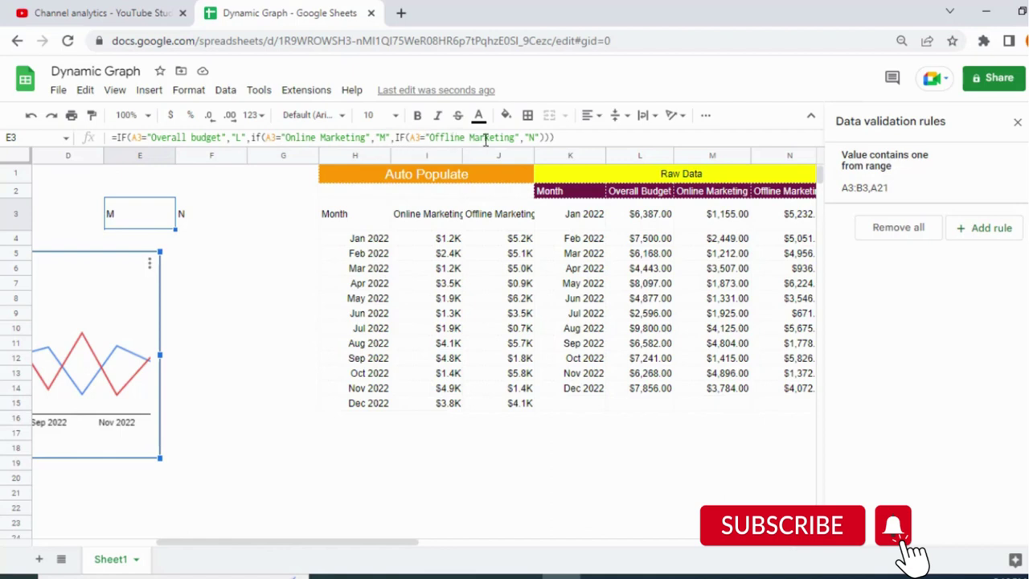
pyautogui.moveTo(529, 138); pyautogui.dragTo(191, 218)
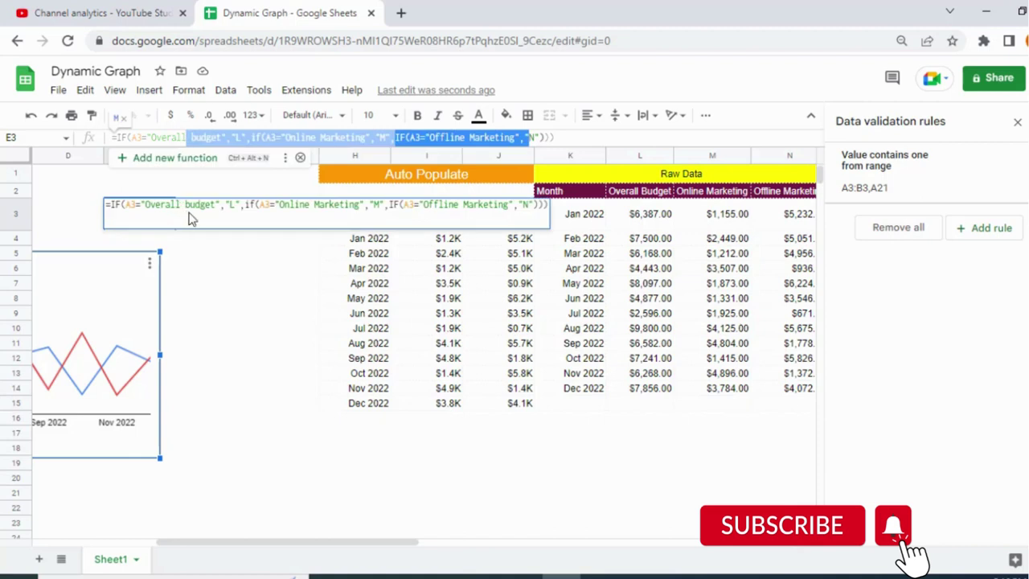
pyautogui.press('BackSpace')
pyautogui.press('Escape')
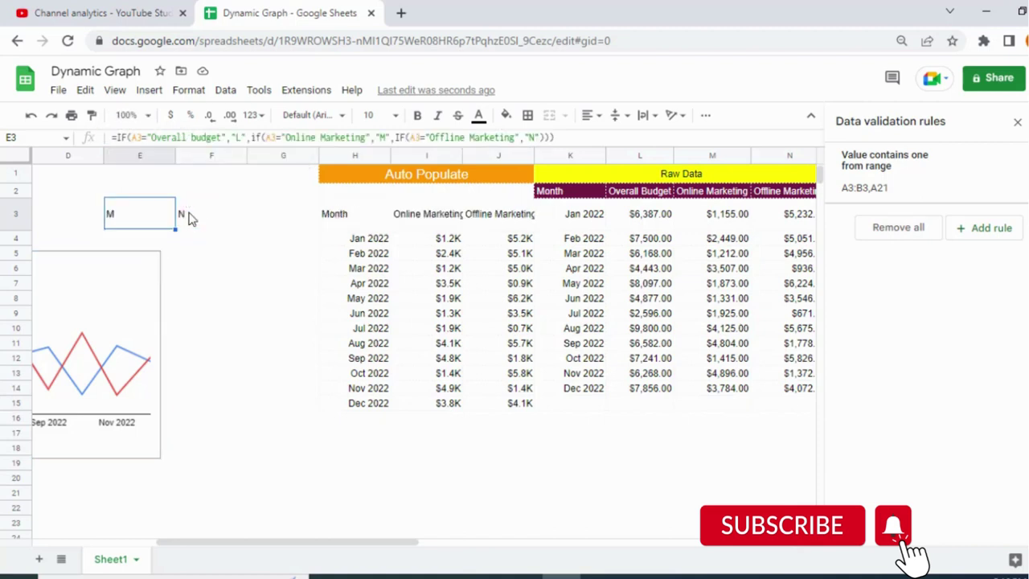
pyautogui.click(201, 219)
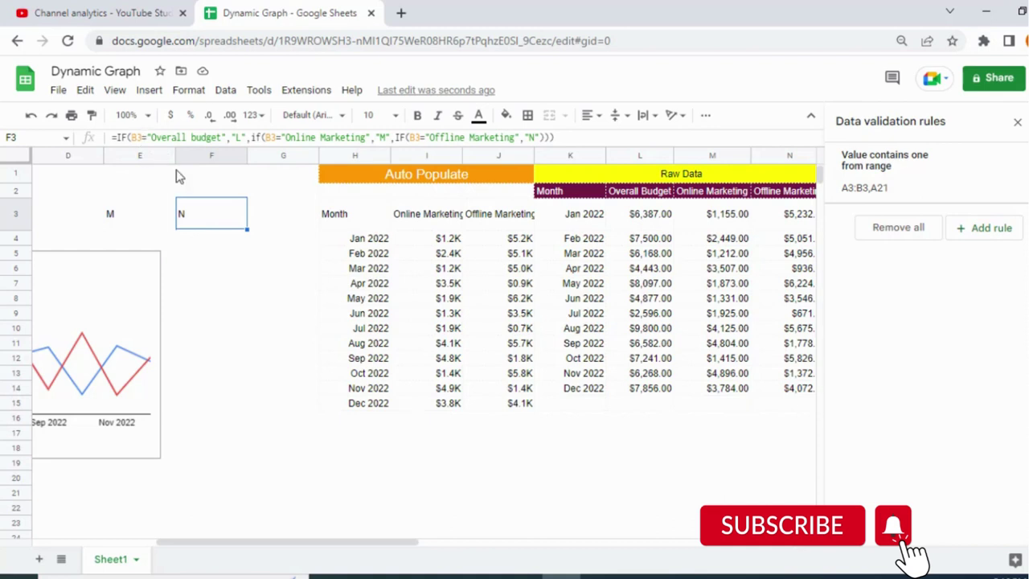
pyautogui.click(344, 223)
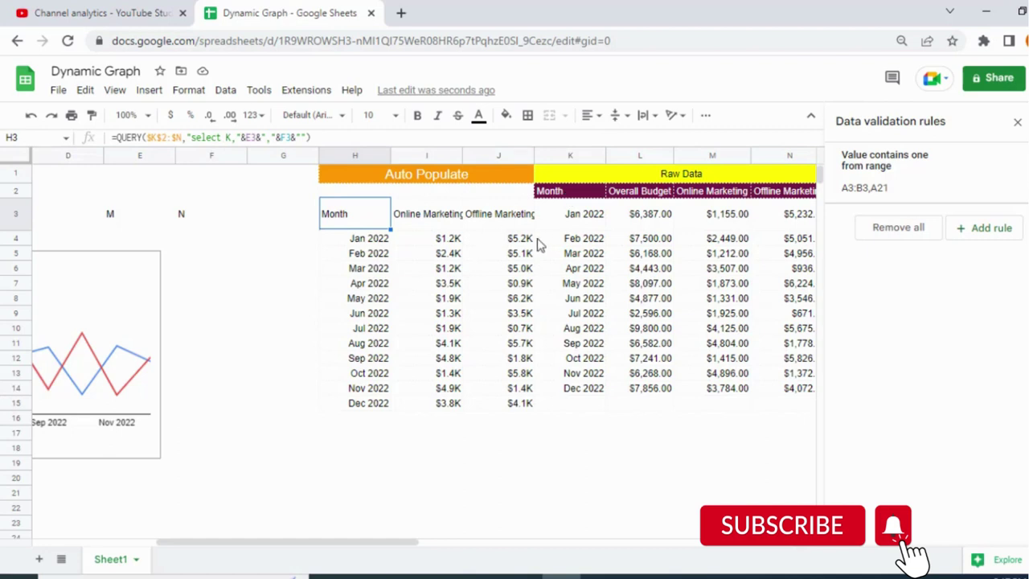
# Step: Select D3, move left, and close the Data validation rules panel
pyautogui.click(42, 223)
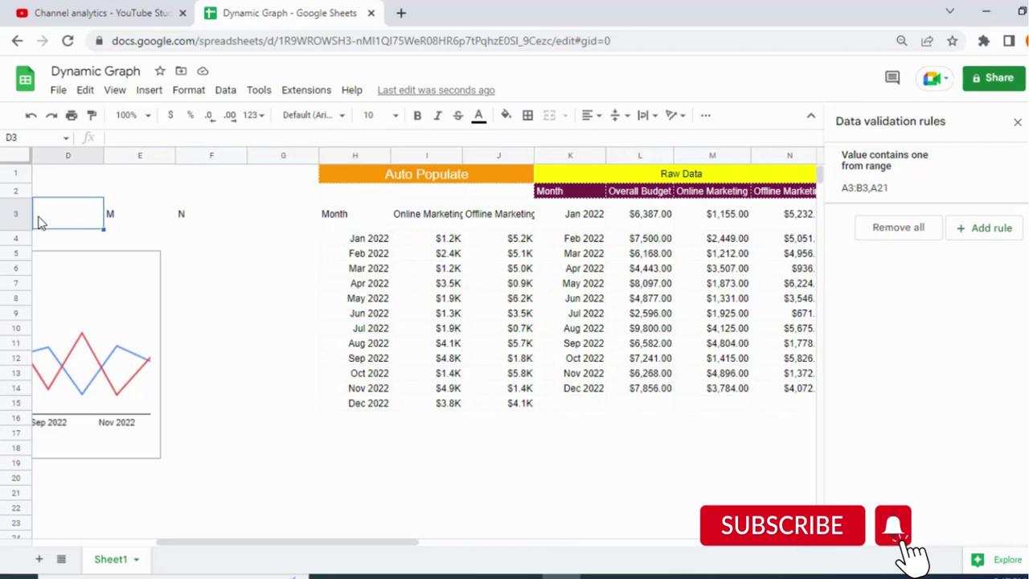
pyautogui.press('Left')
pyautogui.press('Left')
pyautogui.press('Left')
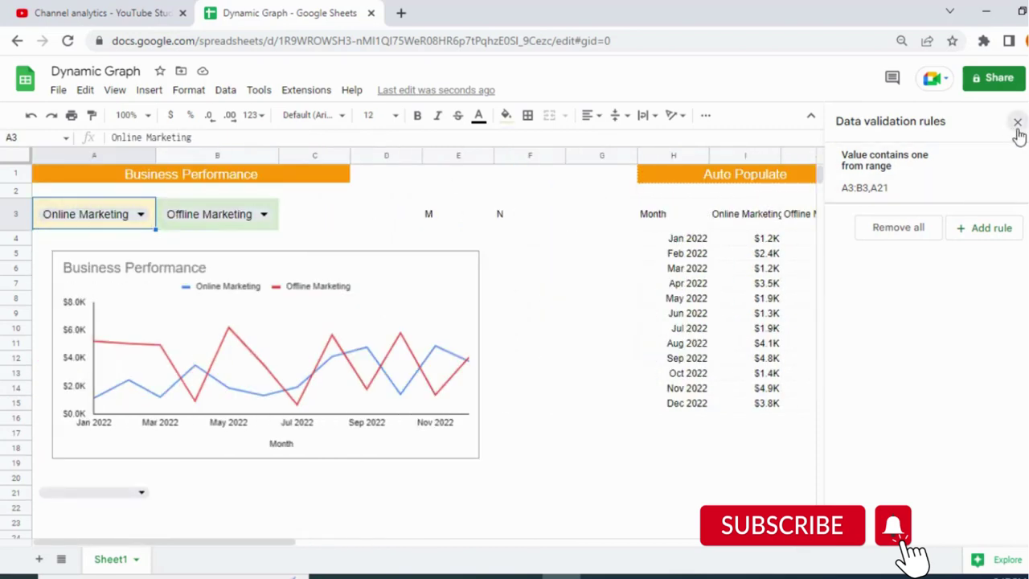
pyautogui.click(1016, 124)
# Step: Switch B3 to Overall Budget and back to Offline Marketing, checking J3, then select H3:J15
pyautogui.click(225, 224)
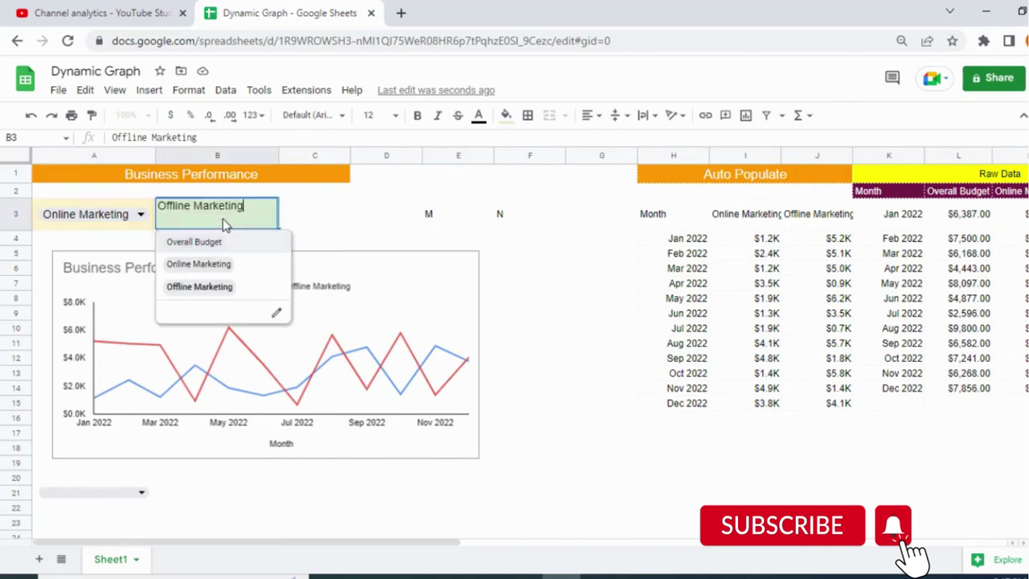
pyautogui.click(201, 242)
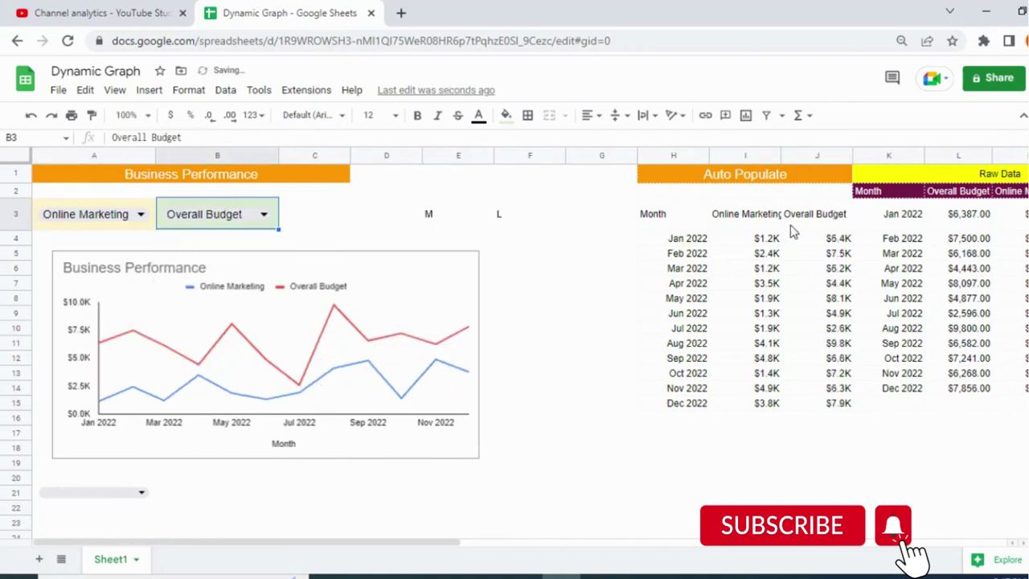
pyautogui.click(823, 221)
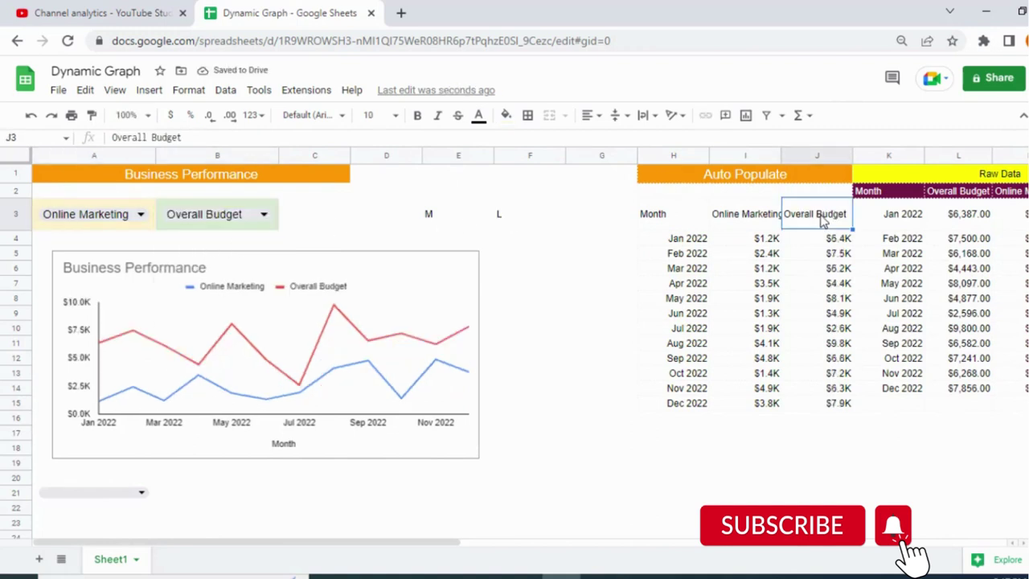
pyautogui.click(250, 222)
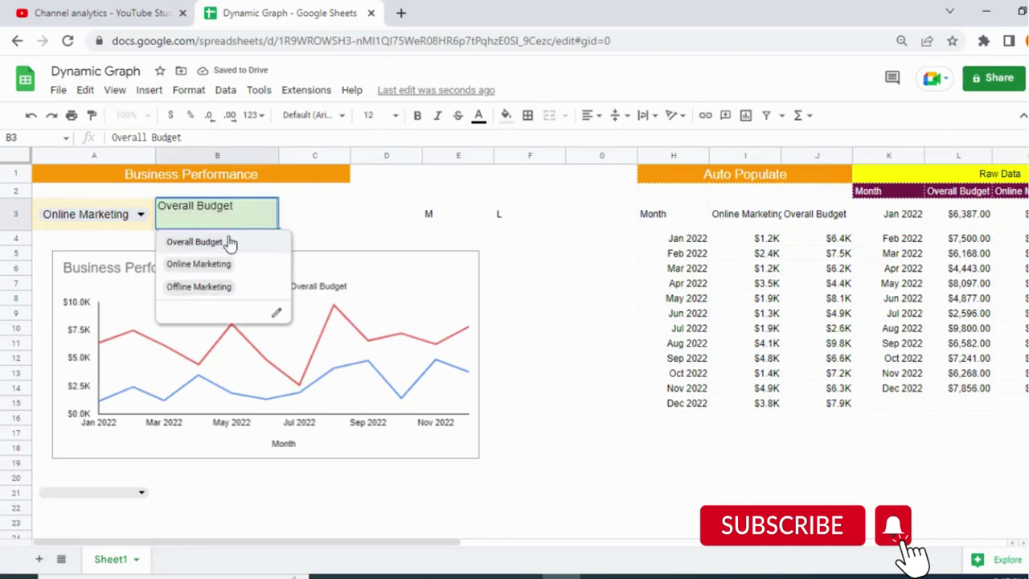
pyautogui.click(190, 288)
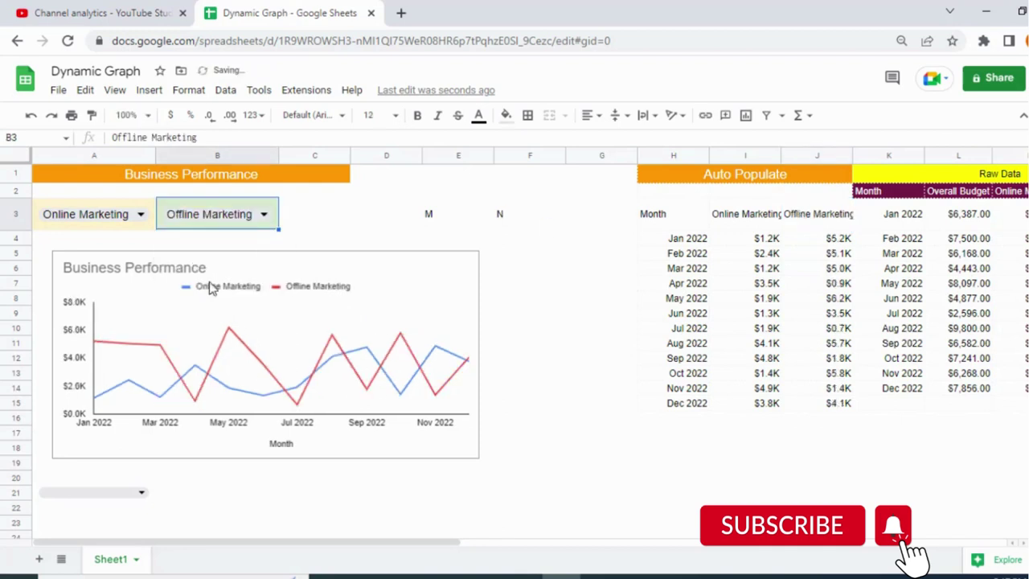
pyautogui.click(797, 225)
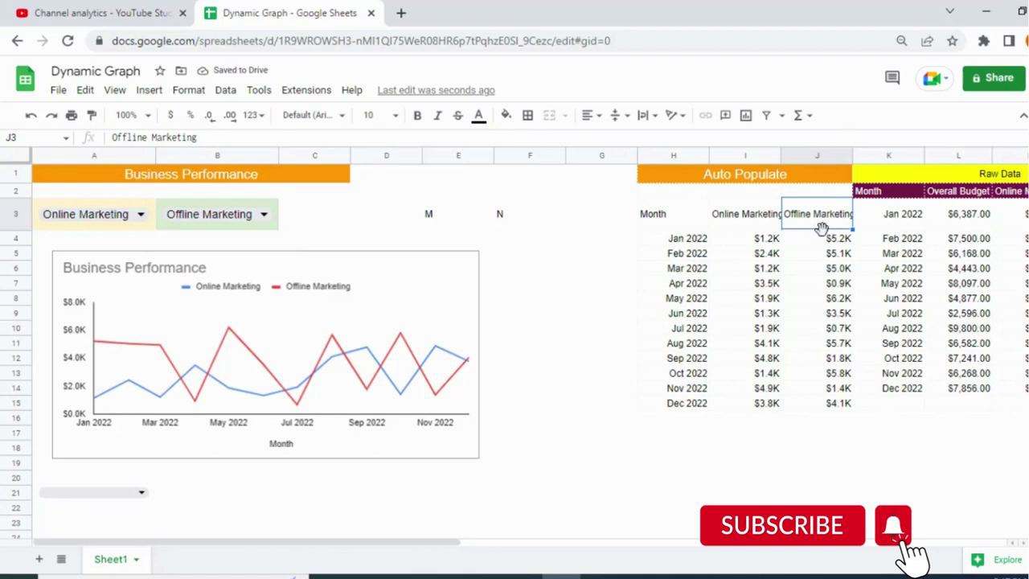
pyautogui.moveTo(661, 221); pyautogui.dragTo(813, 406)
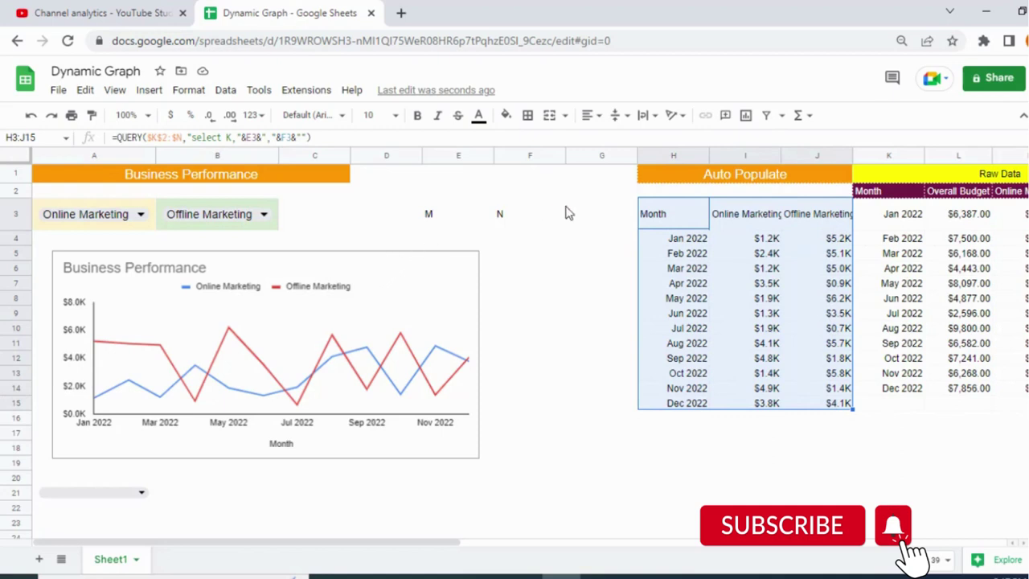
pyautogui.click(149, 92)
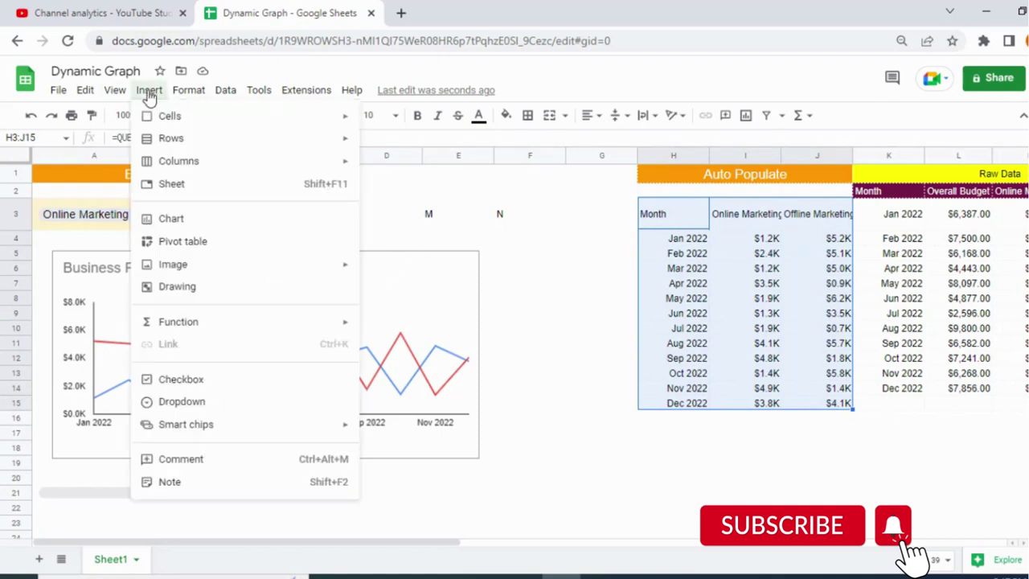
pyautogui.click(207, 218)
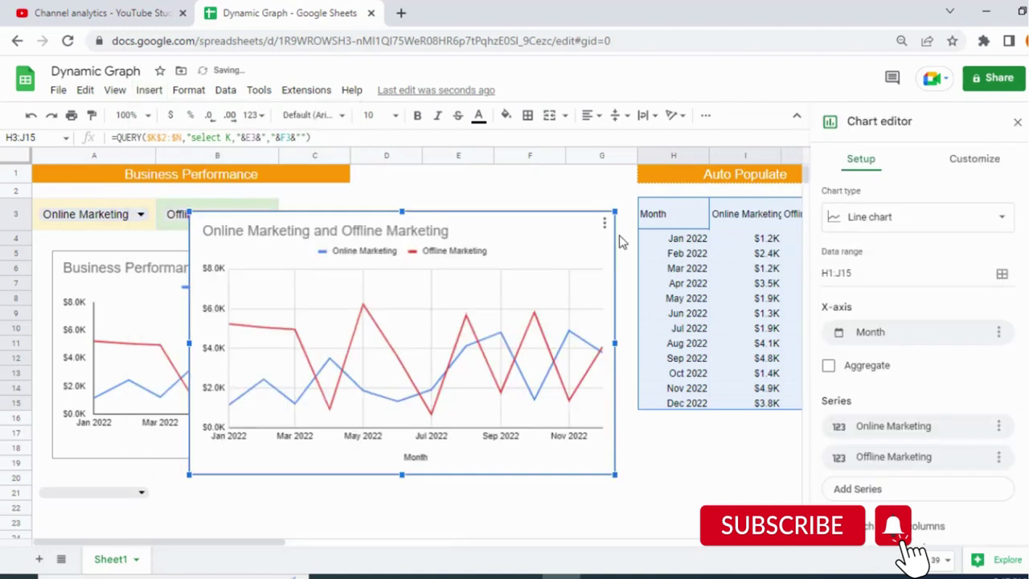
pyautogui.click(965, 215)
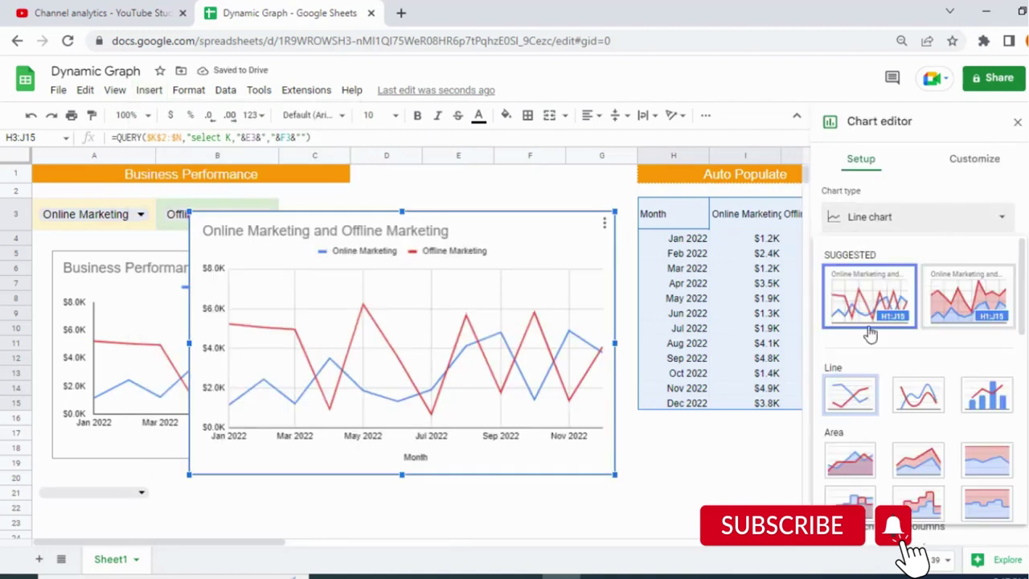
pyautogui.click(852, 392)
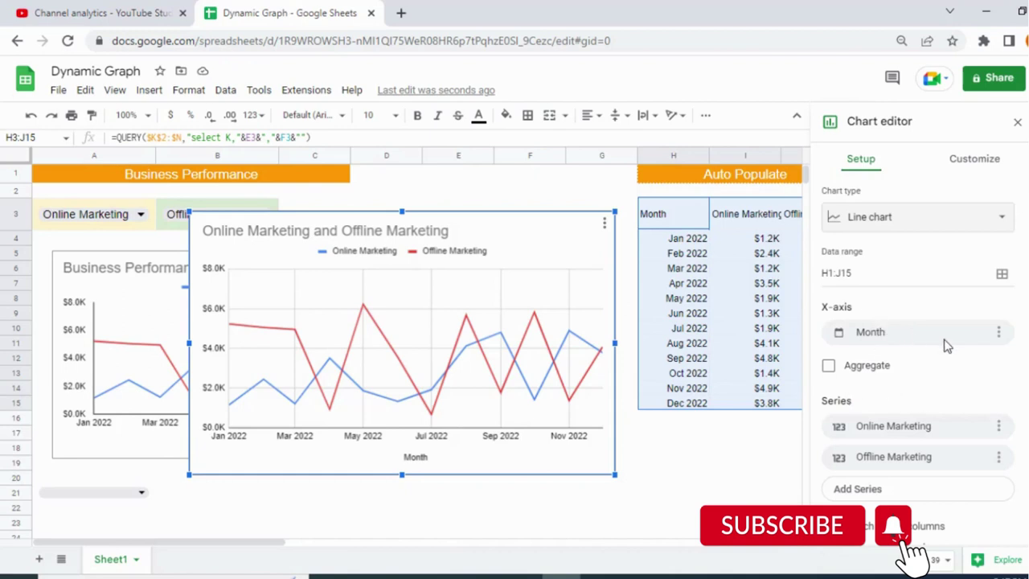
pyautogui.scroll(-1, 1025, 344)
pyautogui.scroll(-2, 1021, 345)
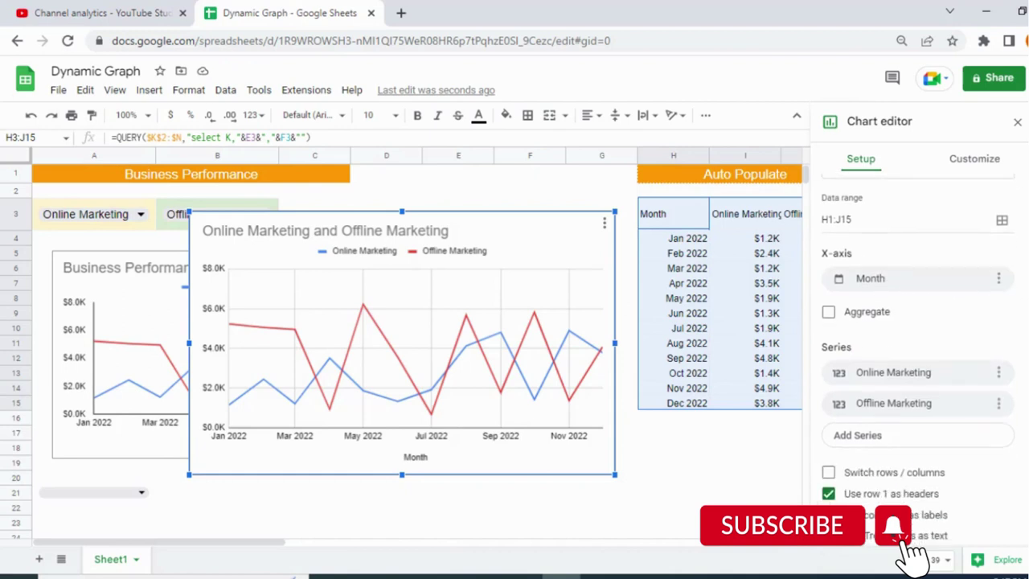
pyautogui.click(829, 298)
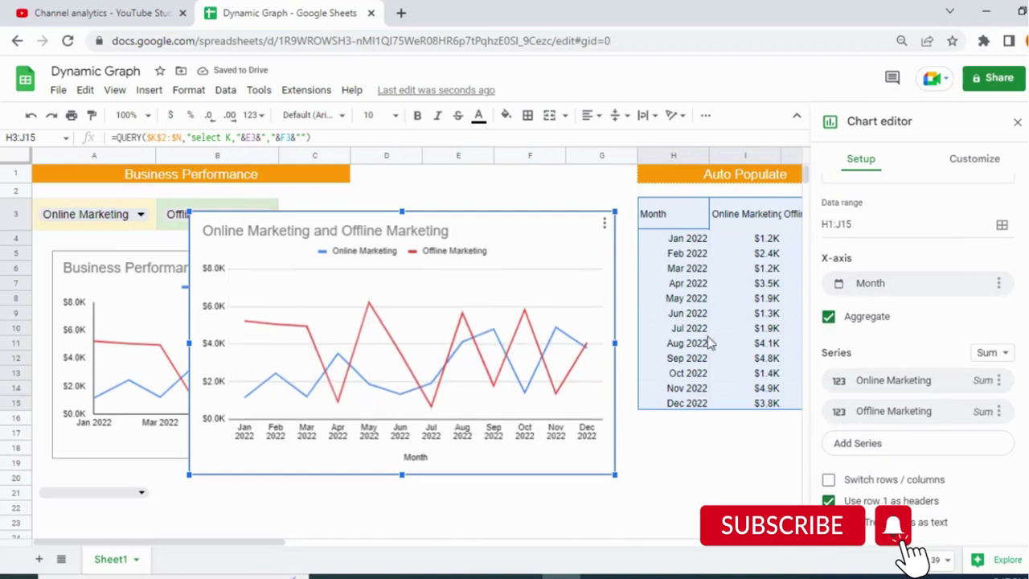
pyautogui.press('Delete')
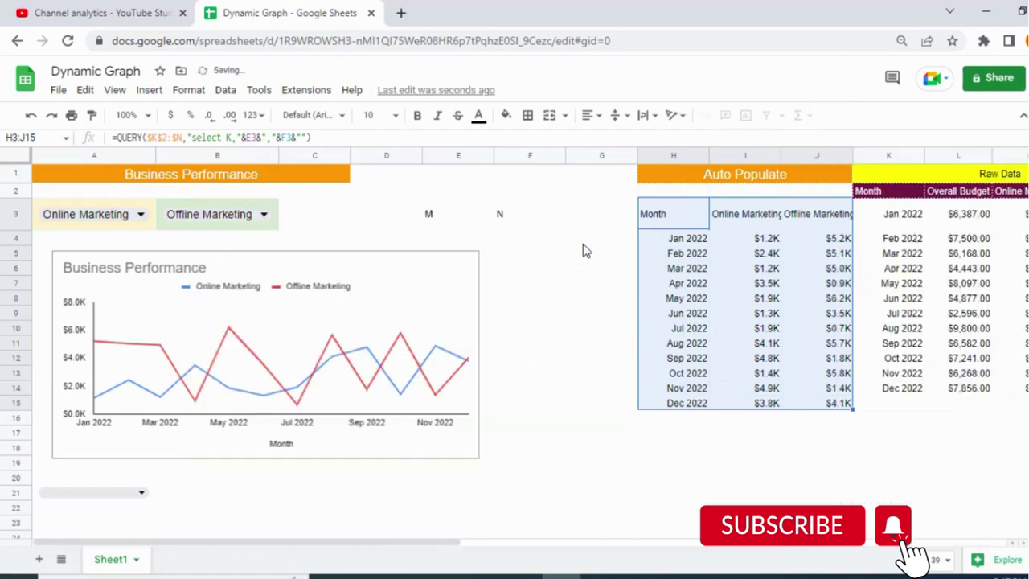